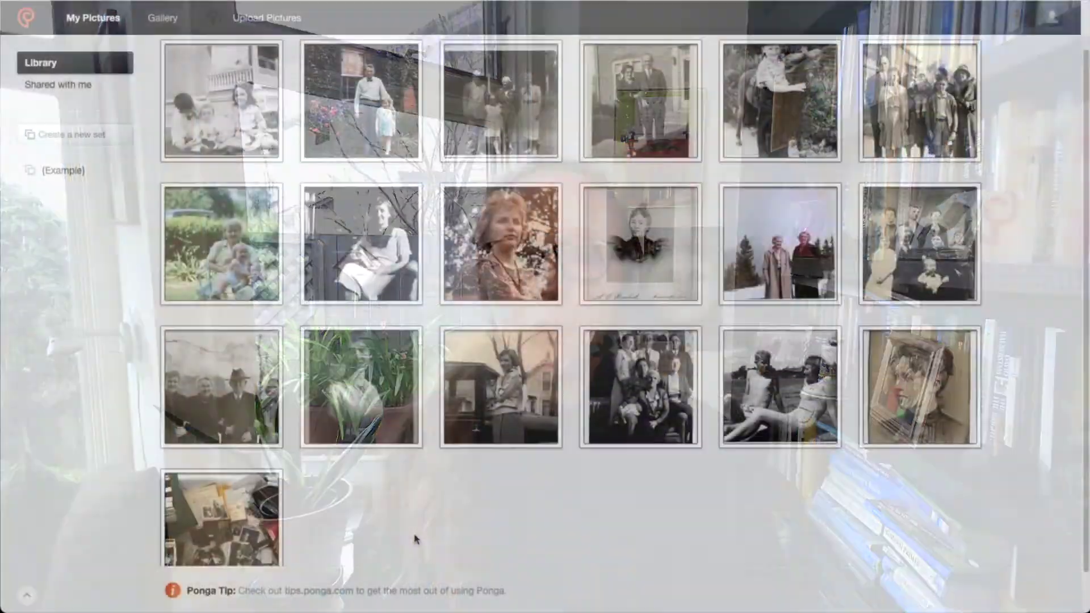
Open the 'Explore Features Here' sample photo from the picture library.
{"action": "scroll", "coordinate": [415, 540], "scroll_direction": "down", "scroll_amount": 1}
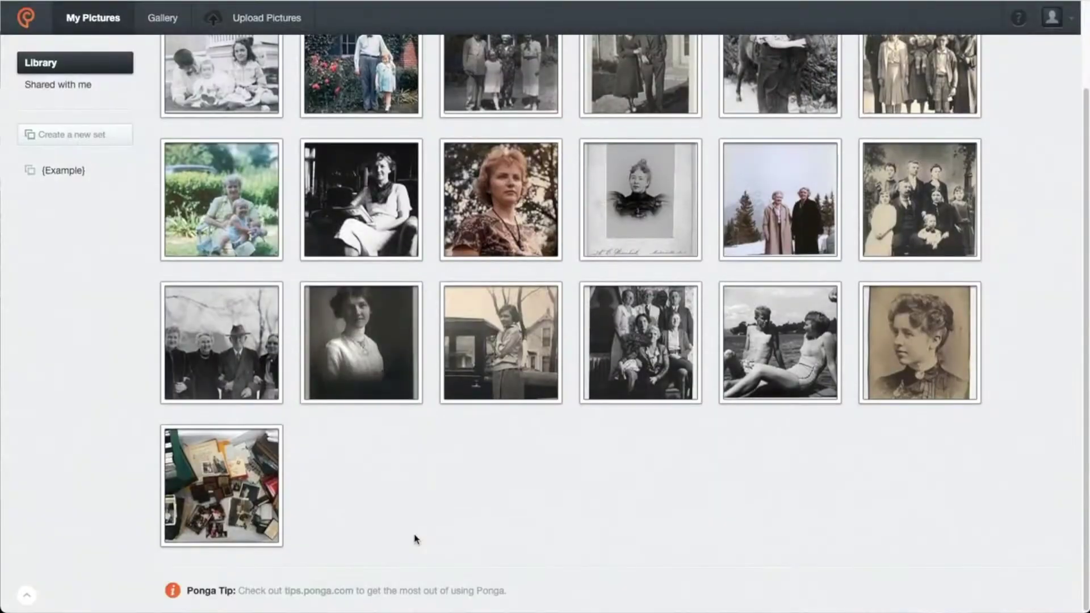
{"action": "left_click", "coordinate": [227, 495]}
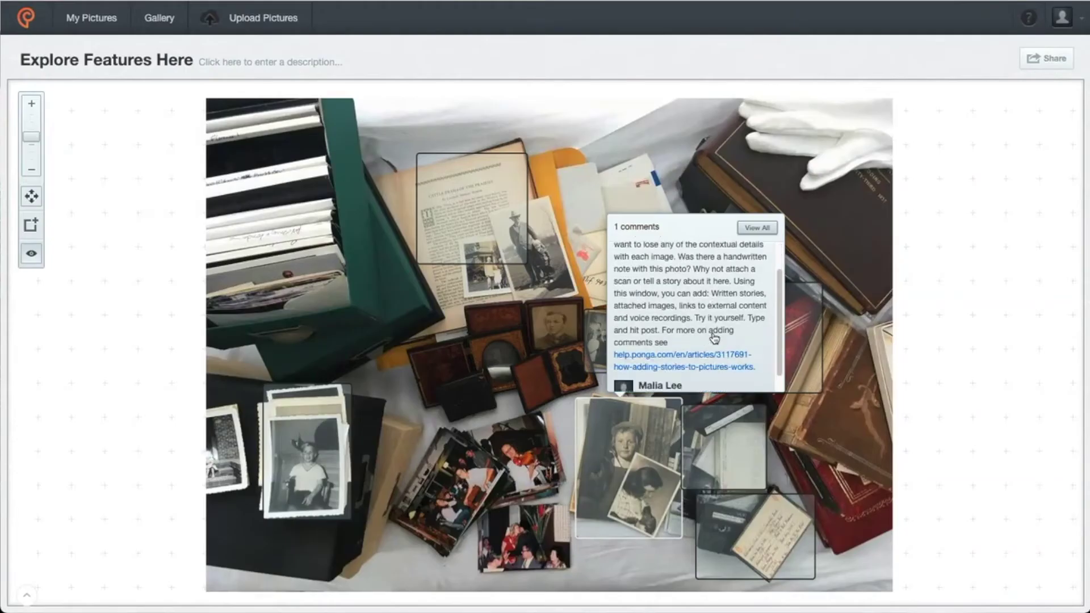
{"action": "mouse_move", "coordinate": [755, 536]}
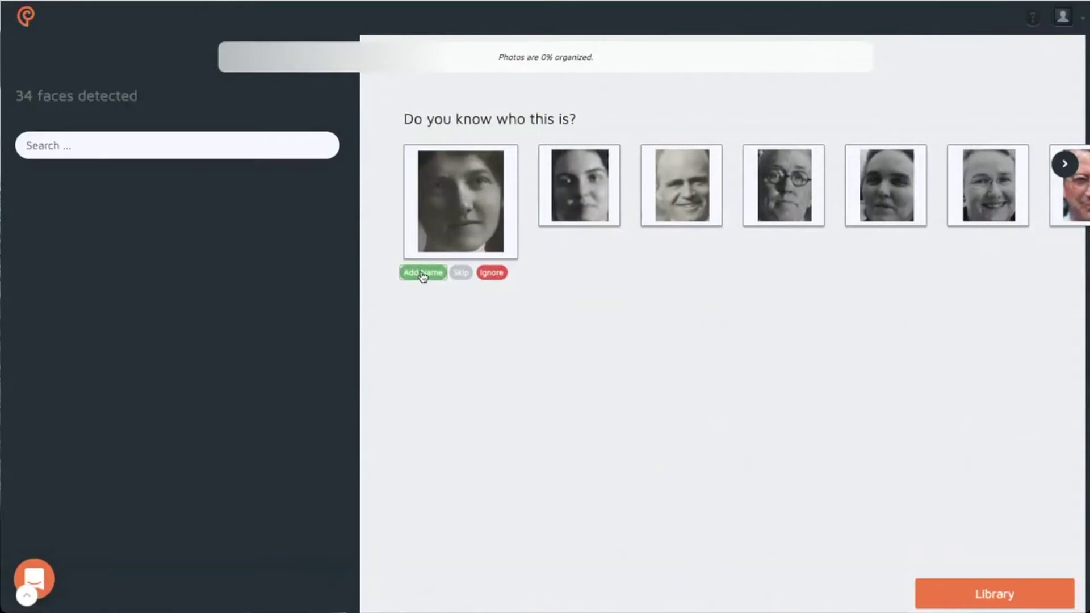
Enter relatives' full names for the next five detected faces, saving each one.
{"action": "left_click", "coordinate": [422, 274]}
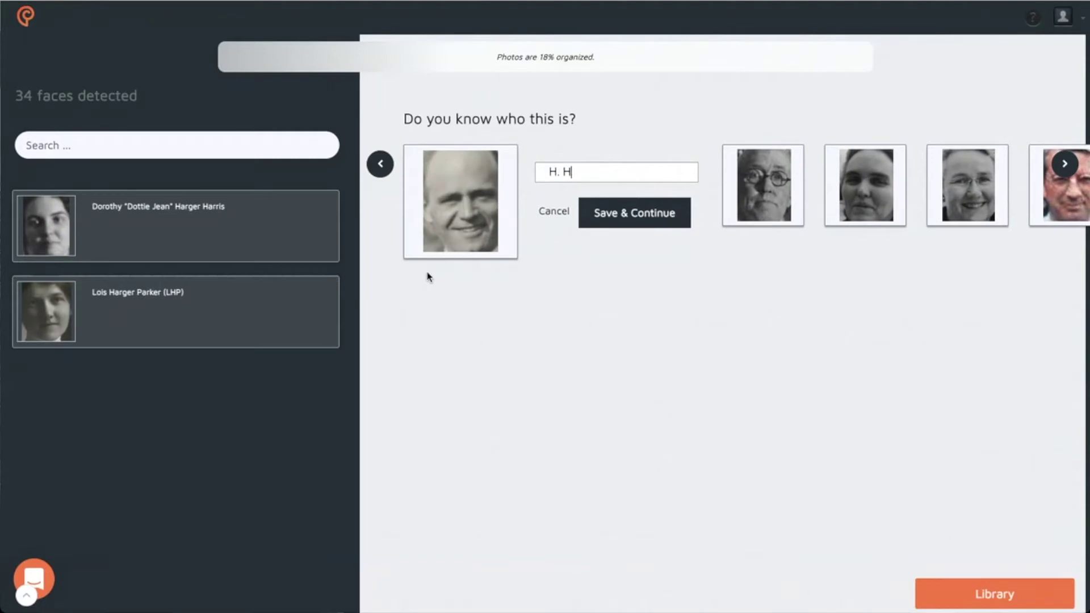
{"action": "key", "text": "Return"}
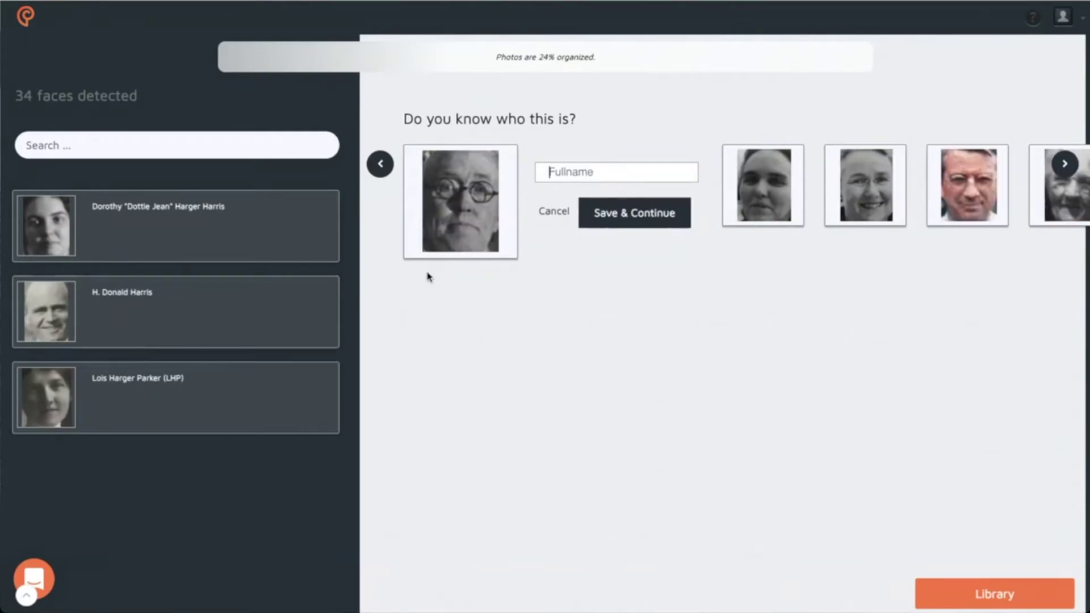
{"action": "type", "text": "Charles Moreau Harger"}
{"action": "key", "text": "Return"}
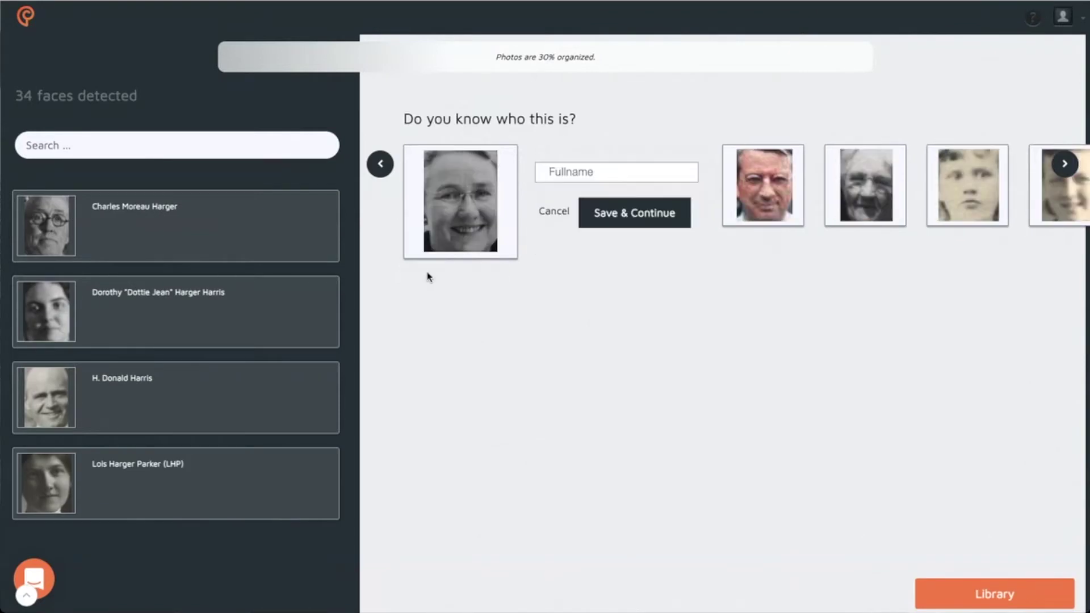
{"action": "type", "text": "Ruth Harger Maxwell"}
{"action": "key", "text": "Return"}
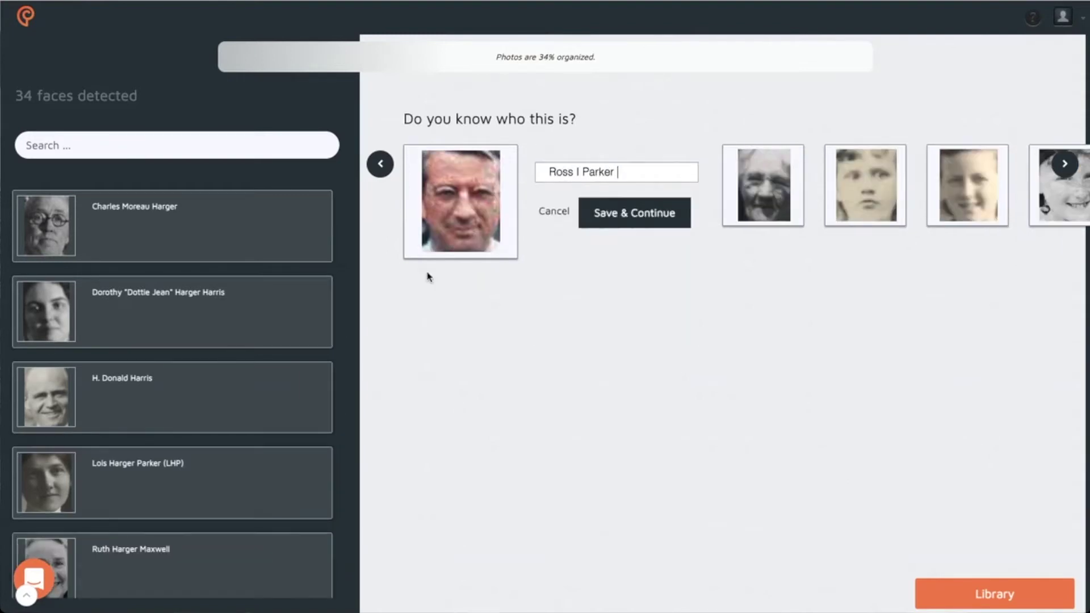
{"action": "type", "text": "Blanche B"}
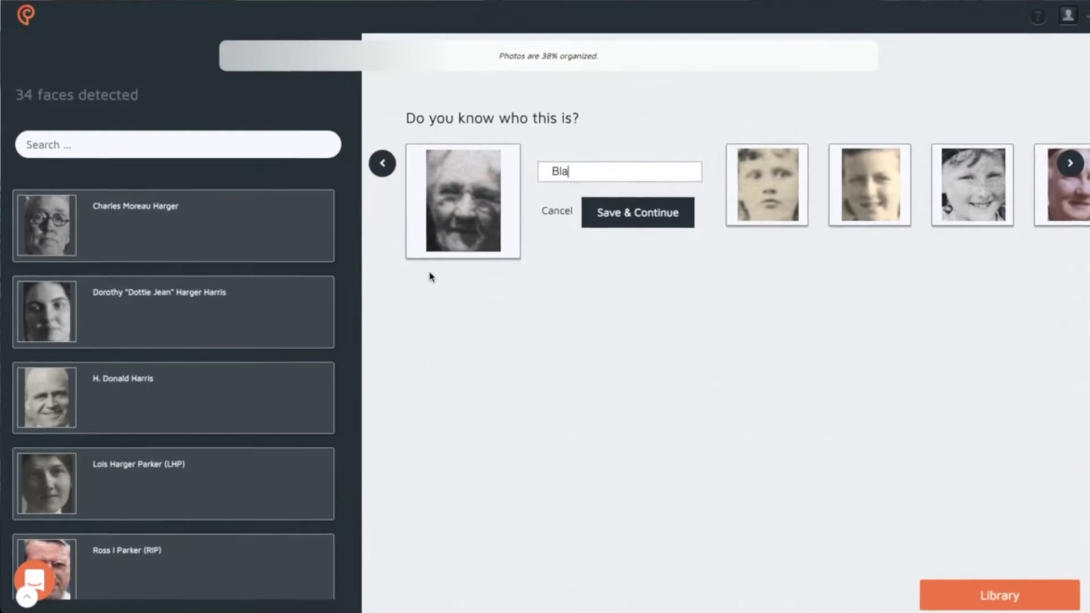
{"action": "type", "text": "radshaw Harger"}
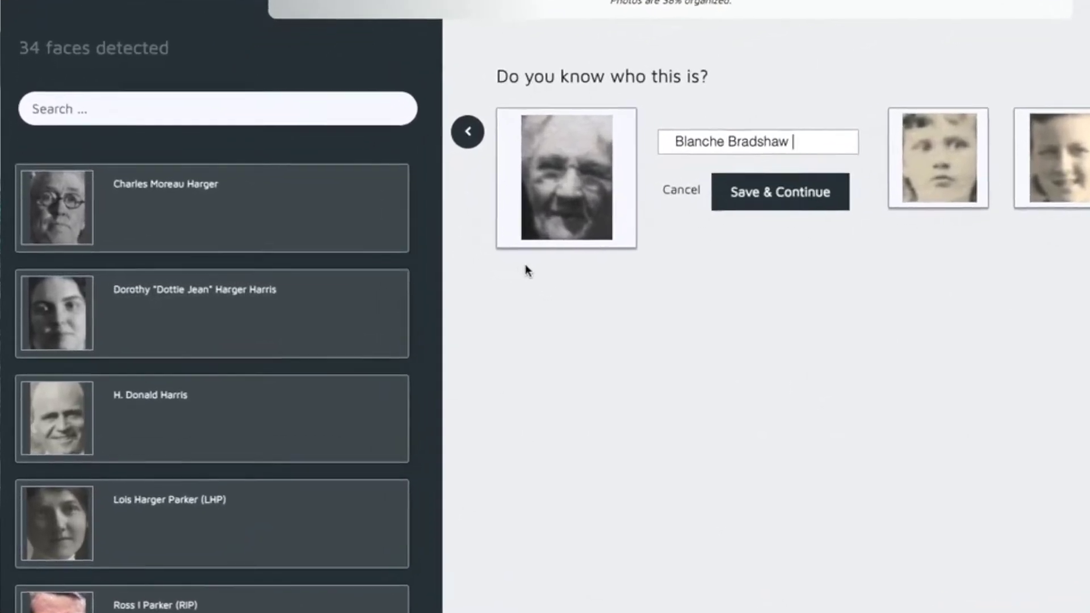
{"action": "key", "text": "Return"}
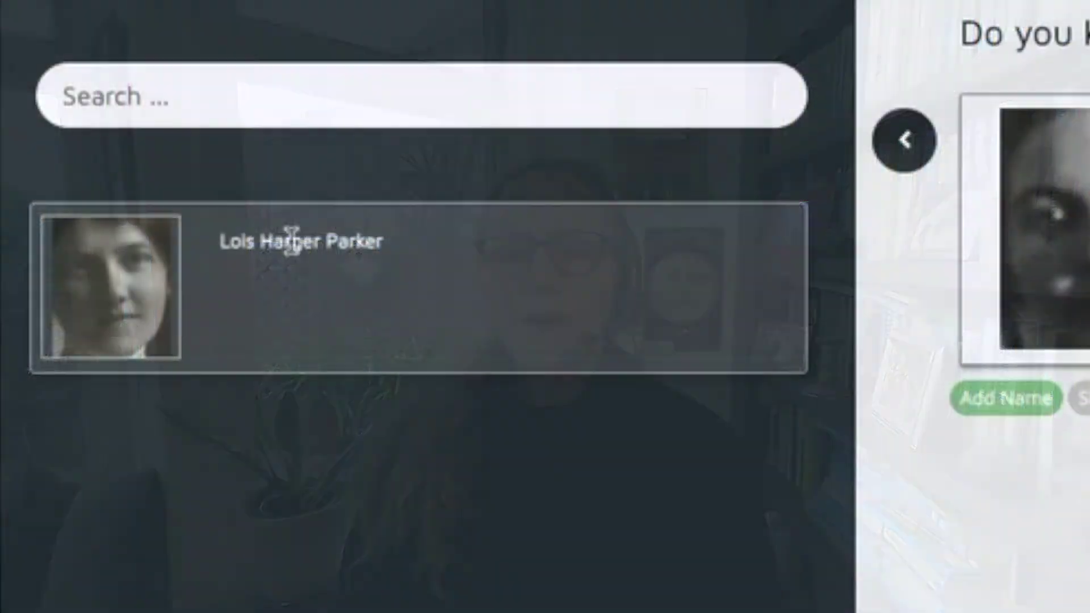
Edit one woman's saved name in the people list and commit the change.
{"action": "left_click", "coordinate": [292, 239]}
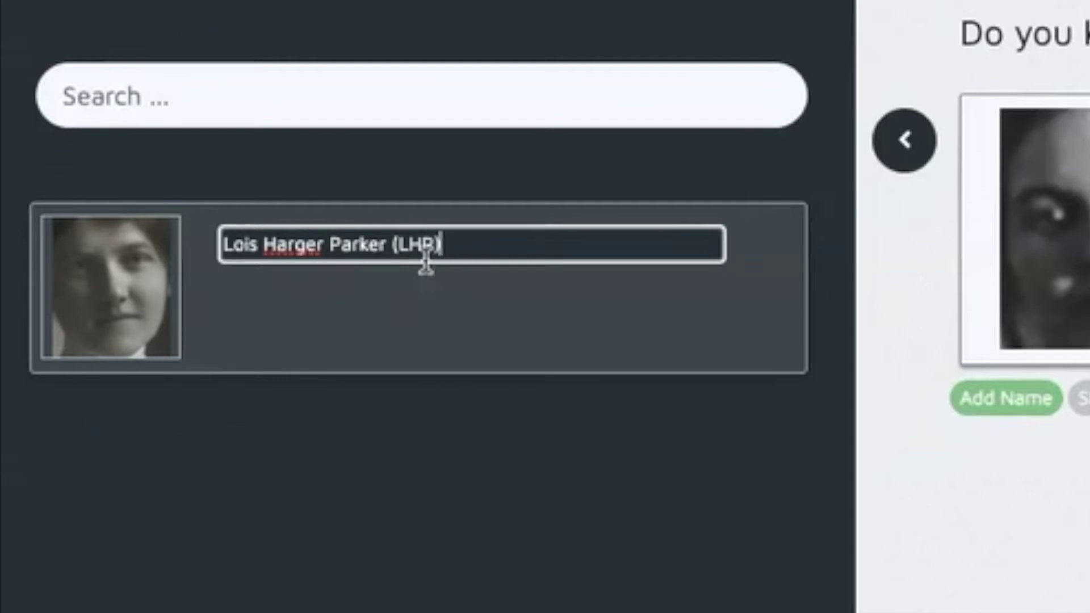
{"action": "key", "text": "Return"}
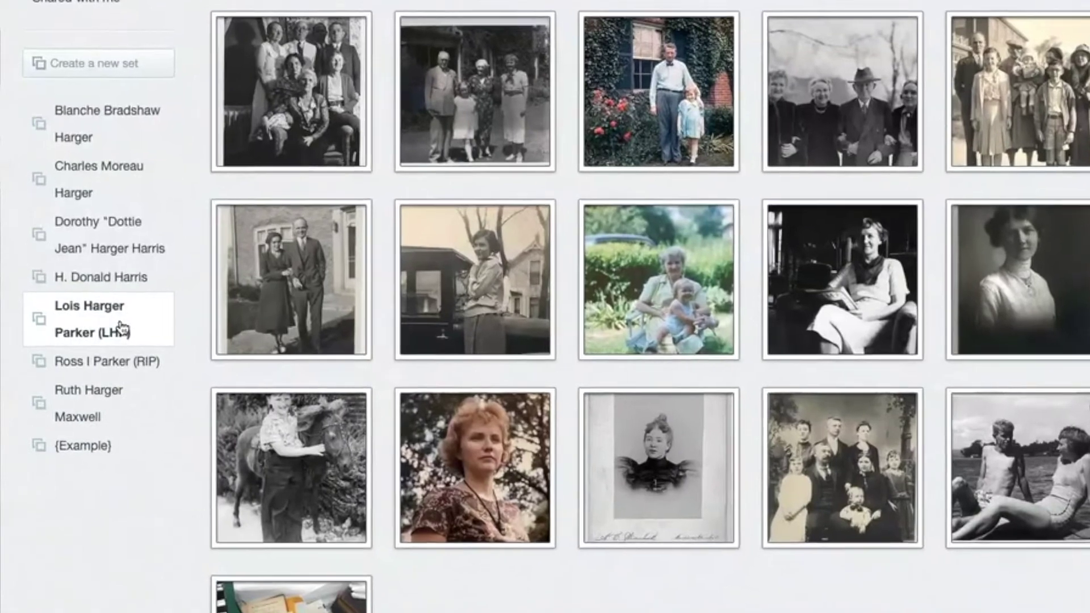
Show only the photos in one relative's album from the Library sidebar.
{"action": "left_click", "coordinate": [99, 334]}
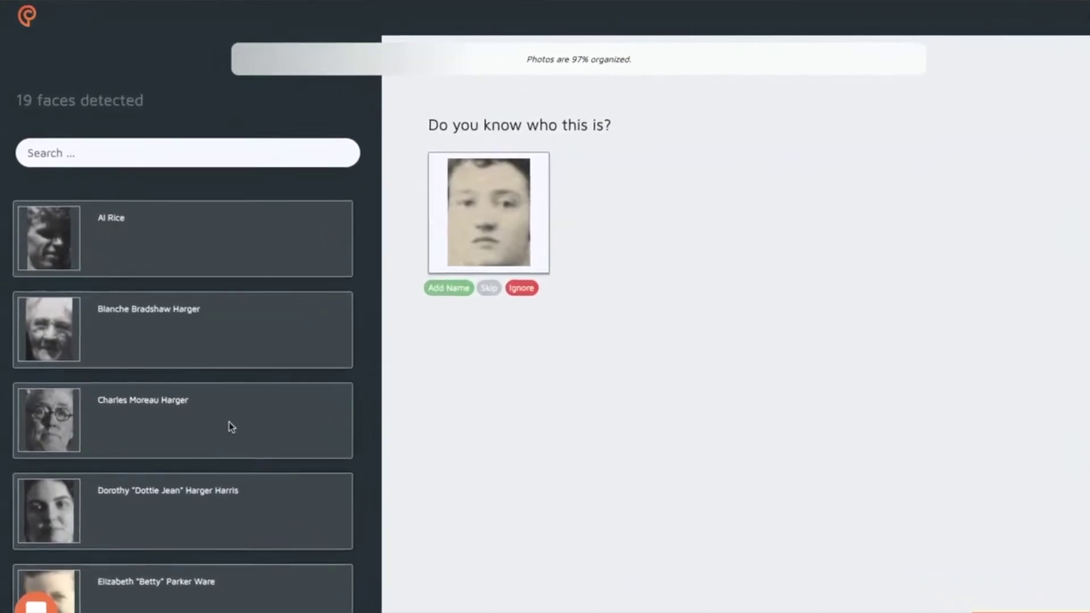
Tag the last unidentified face by typing a nickname and accepting the suggested existing person.
{"action": "scroll", "coordinate": [241, 459], "scroll_direction": "down", "scroll_amount": 2}
{"action": "scroll", "coordinate": [258, 492], "scroll_direction": "down", "scroll_amount": 5}
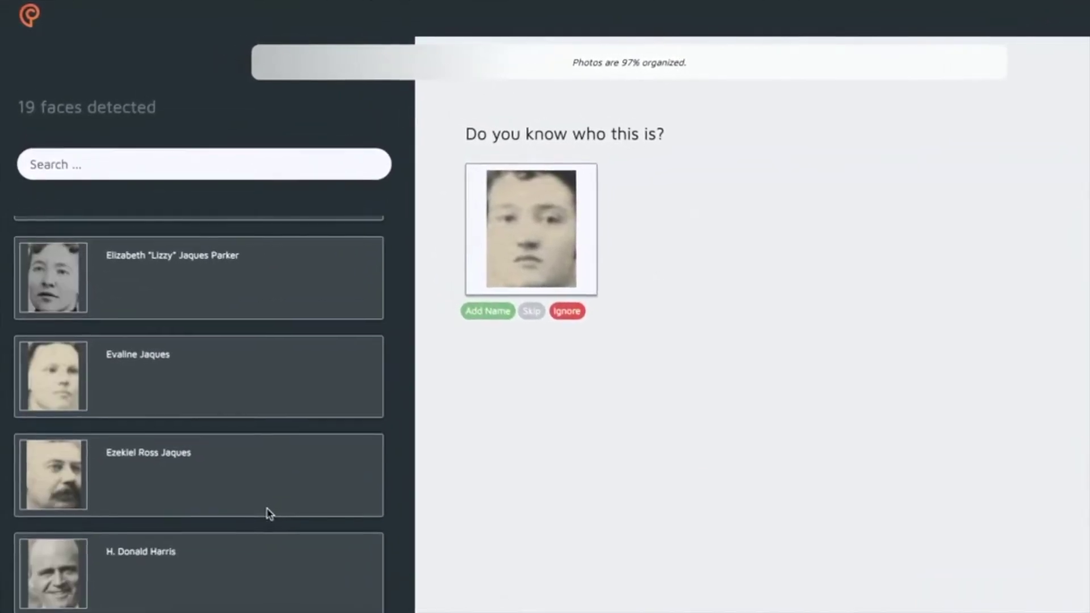
{"action": "scroll", "coordinate": [282, 537], "scroll_direction": "up", "scroll_amount": 6}
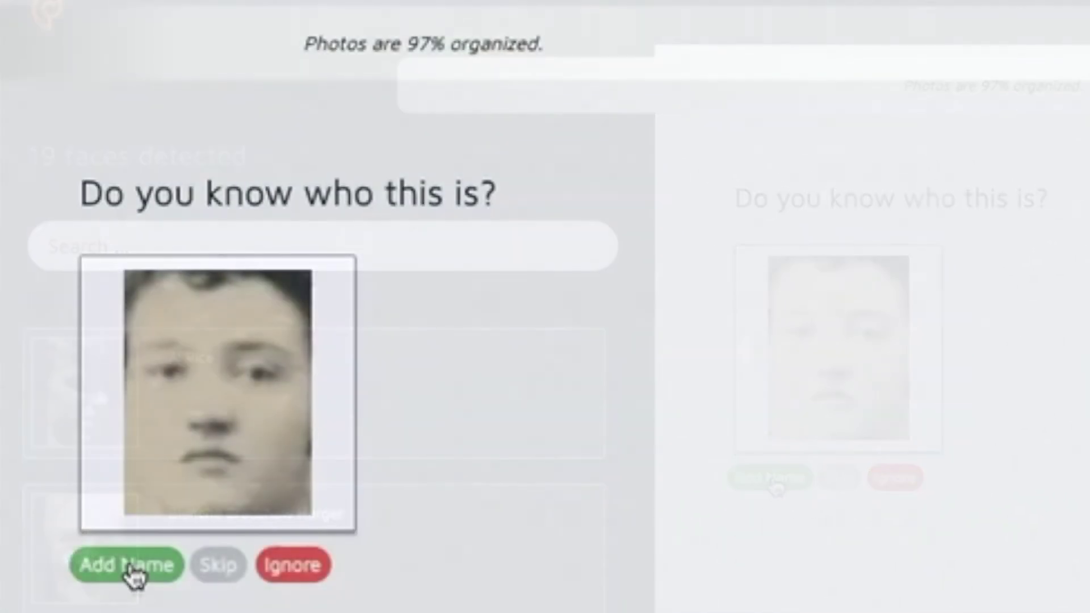
{"action": "left_click", "coordinate": [761, 472]}
{"action": "type", "text": "lizz"}
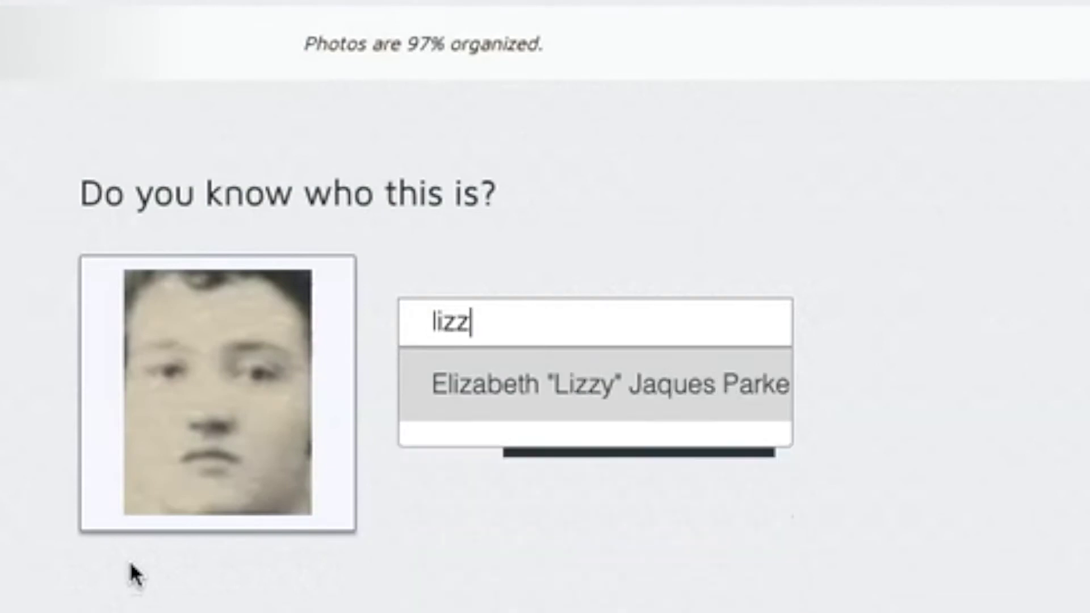
{"action": "type", "text": "y"}
{"action": "key", "text": "Return"}
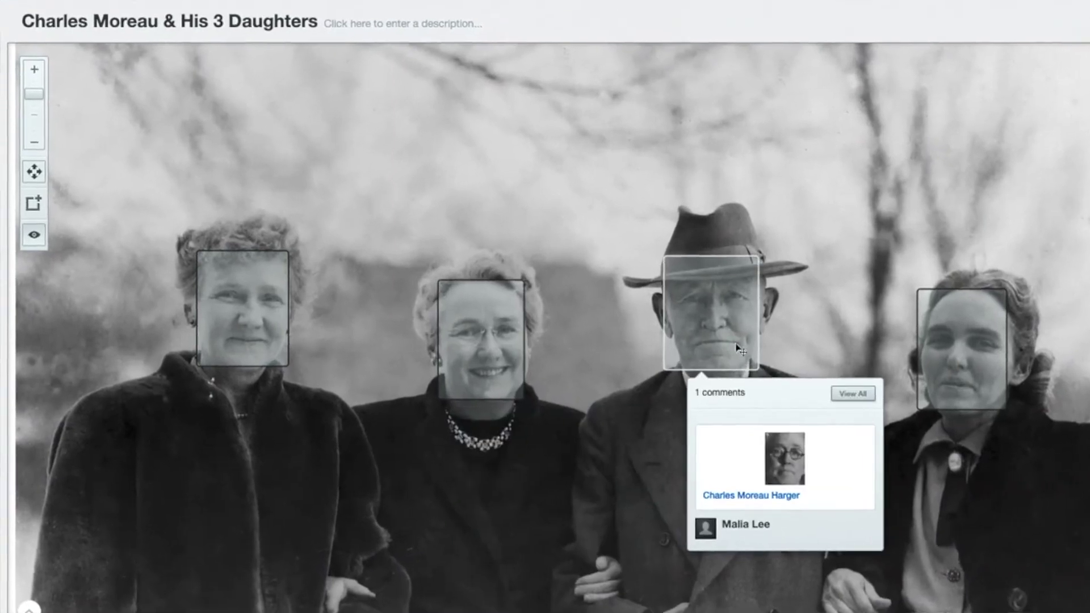
Toggle the face boxes on the family photo and open the left woman's tag comments.
{"action": "mouse_move", "coordinate": [921, 370]}
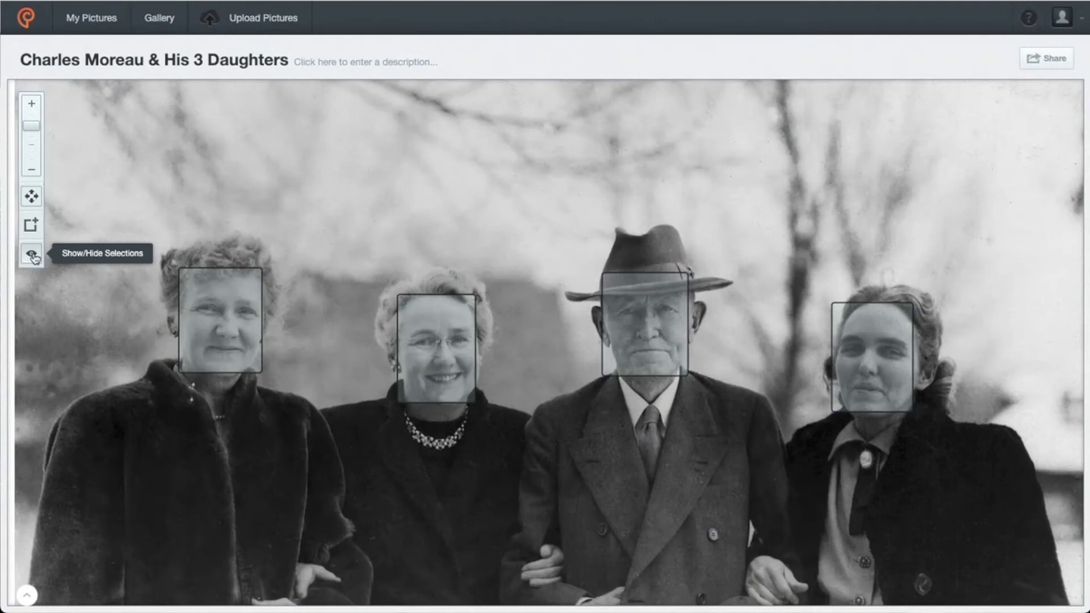
{"action": "left_click", "coordinate": [32, 256]}
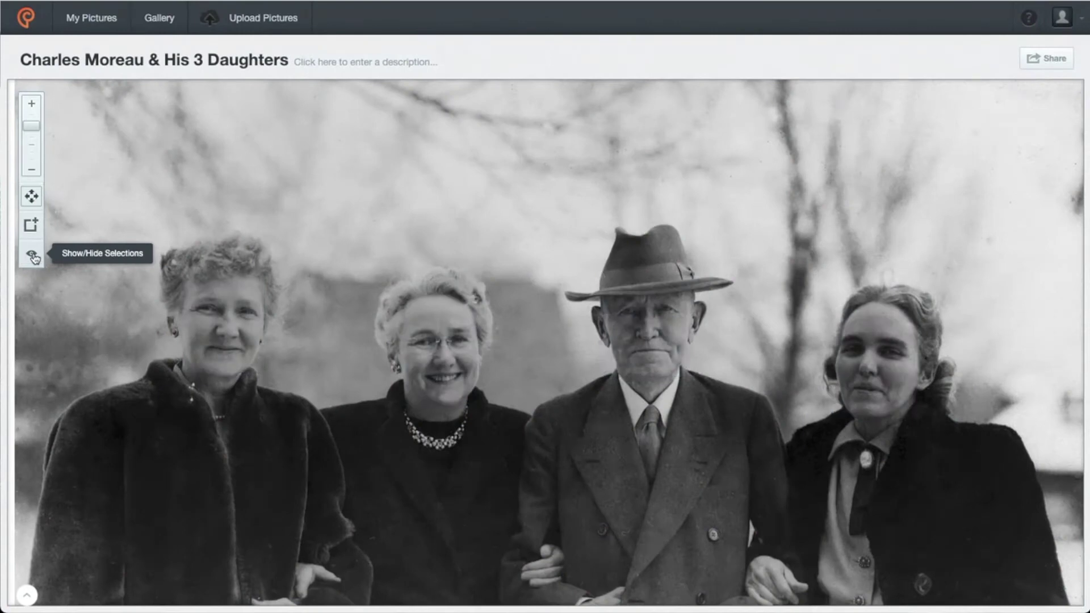
{"action": "left_click", "coordinate": [33, 256]}
{"action": "left_click", "coordinate": [32, 255]}
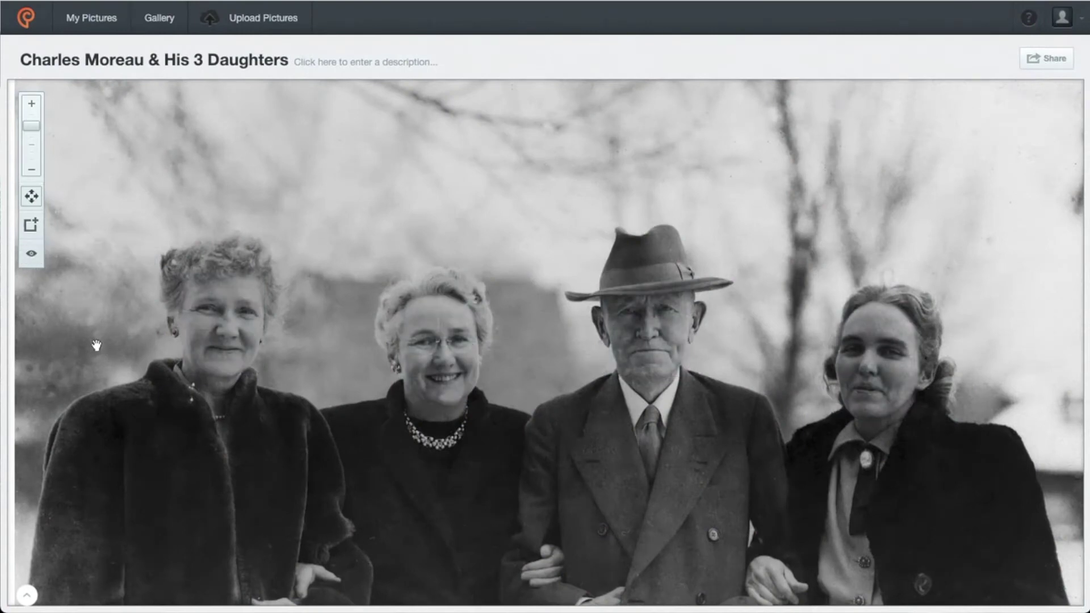
{"action": "mouse_move", "coordinate": [193, 362]}
{"action": "left_click", "coordinate": [230, 361]}
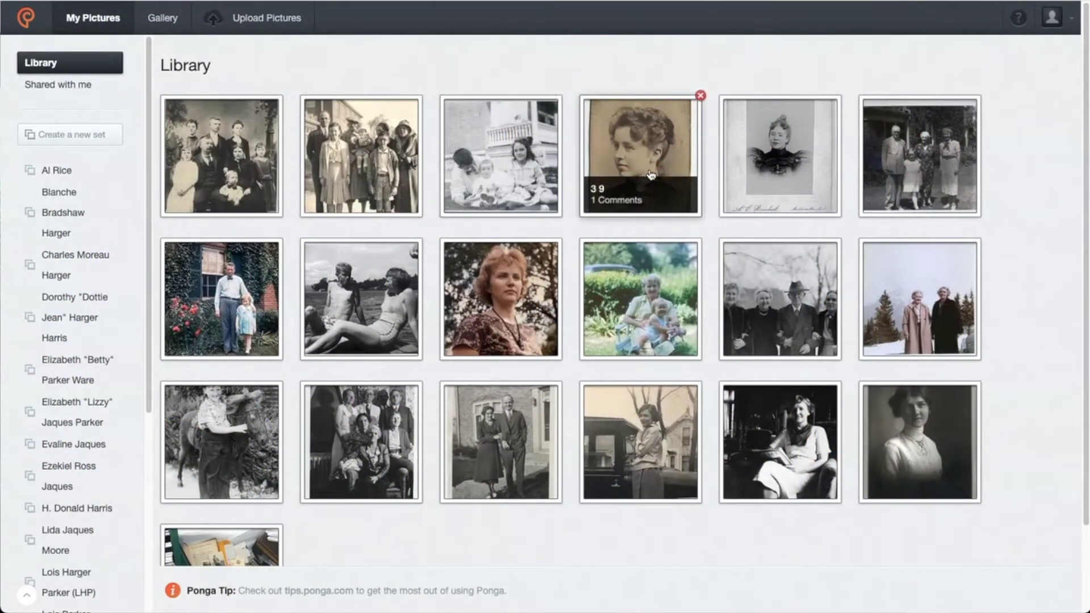
Browse the relatives' albums and open a young woman's tagged photo from the Originals set.
{"action": "left_click", "coordinate": [85, 277]}
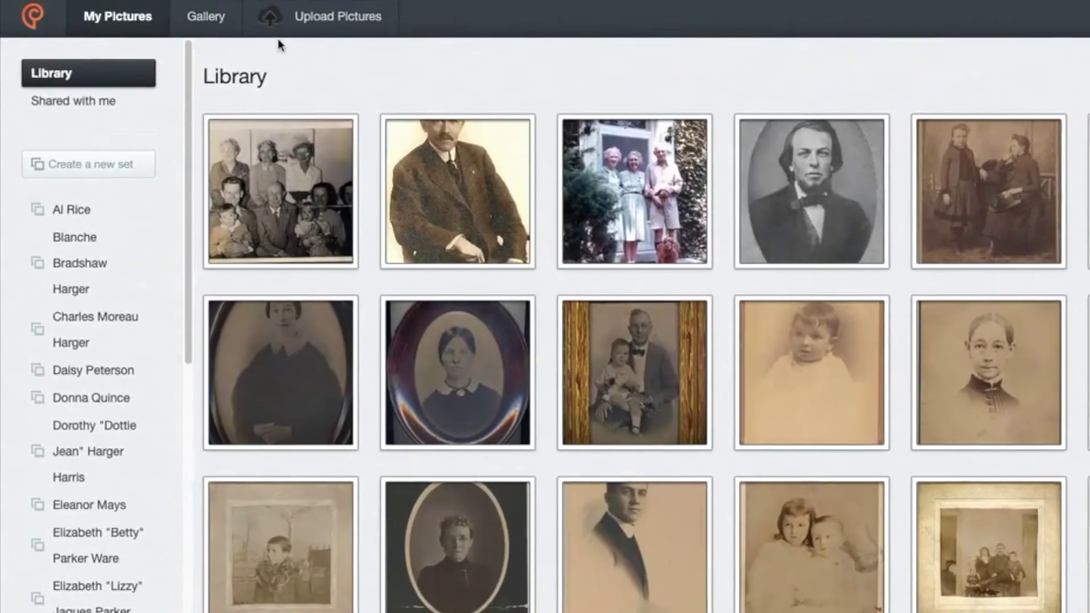
{"action": "mouse_move", "coordinate": [289, 221]}
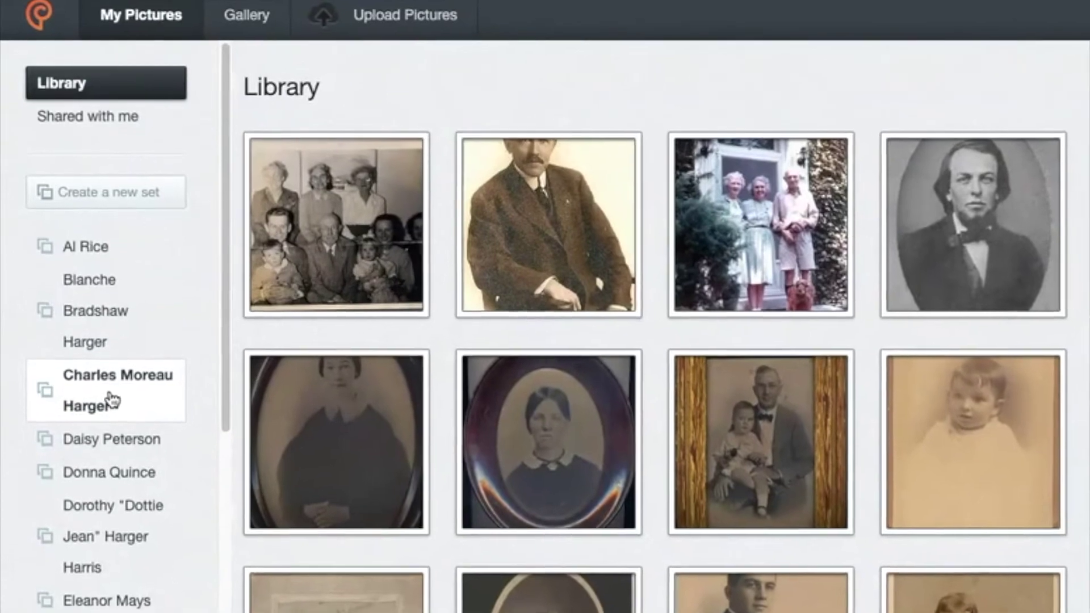
{"action": "left_click", "coordinate": [109, 392]}
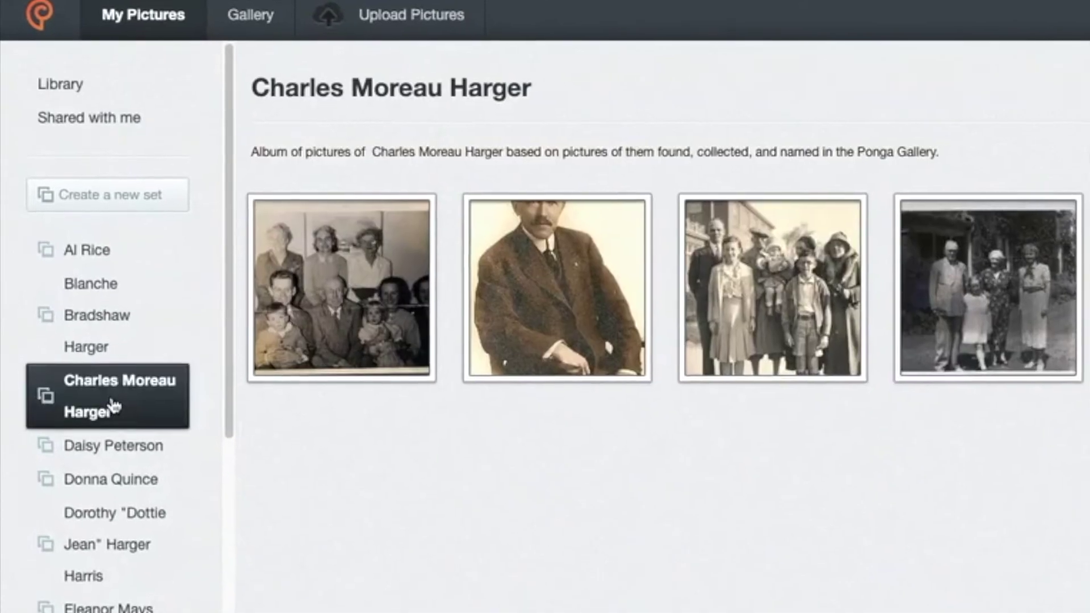
{"action": "mouse_move", "coordinate": [357, 308]}
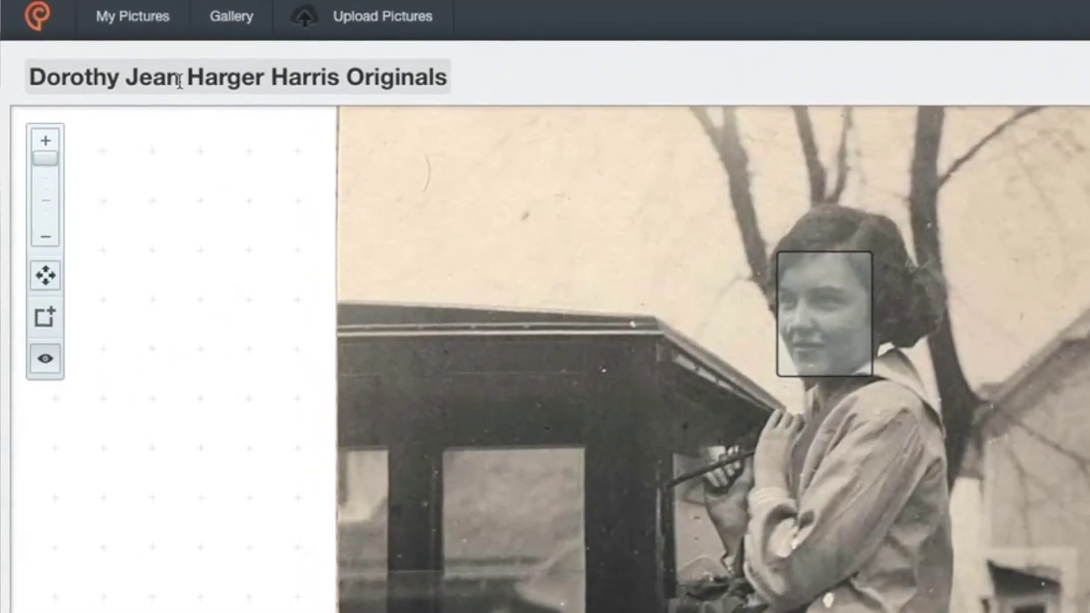
Retitle the photo with her quoted nickname and 'Probably in Abilene KS' replacing Originals.
{"action": "left_click", "coordinate": [111, 75]}
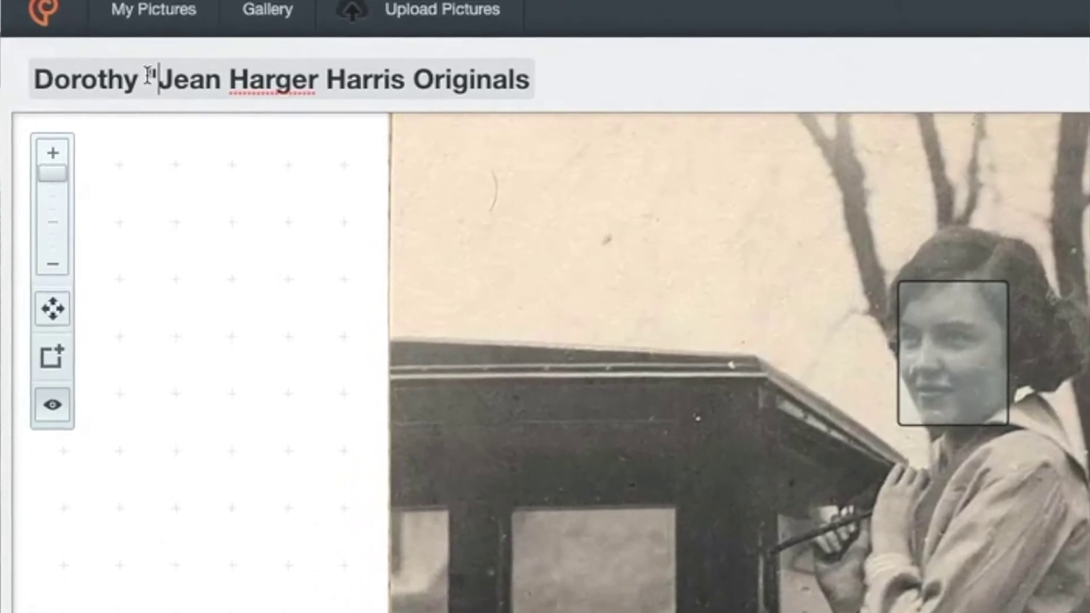
{"action": "type", "text": "\"Dottie"}
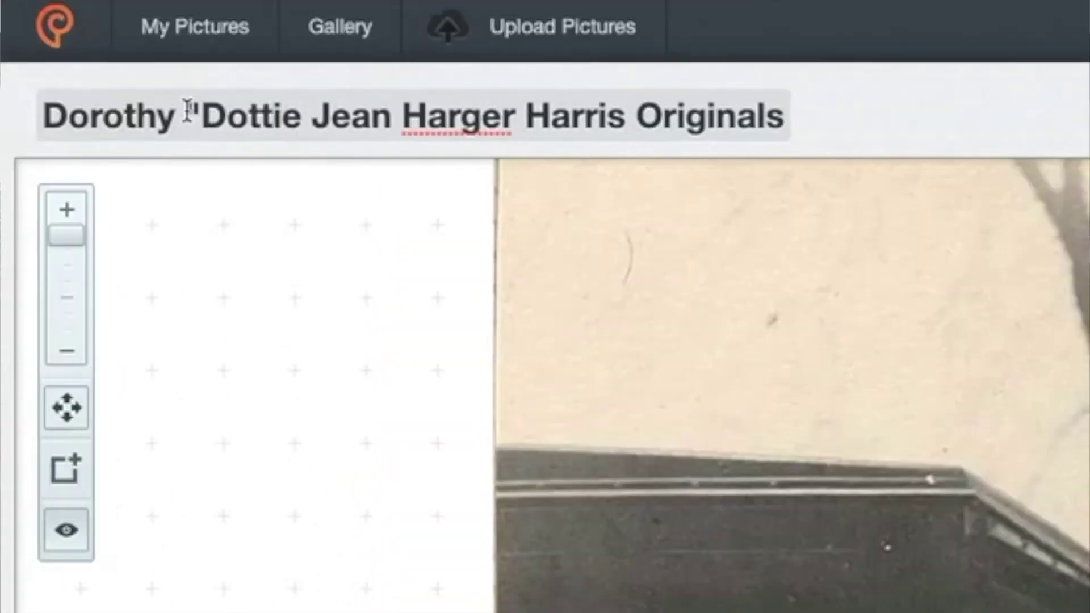
{"action": "left_click", "coordinate": [388, 122]}
{"action": "type", "text": "\""}
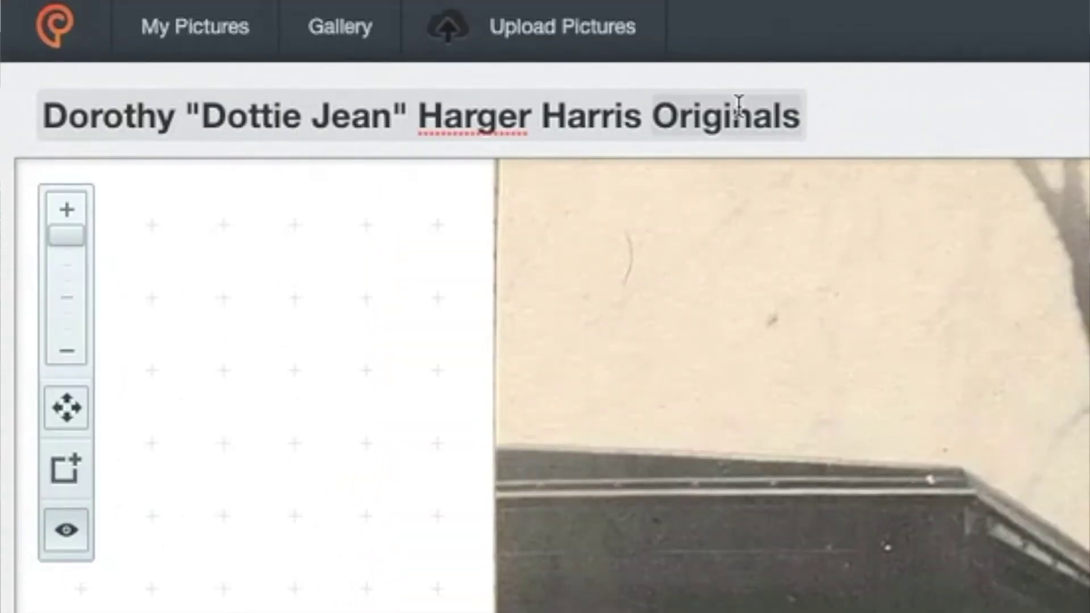
{"action": "type", "text": "Probably in Abilene KS"}
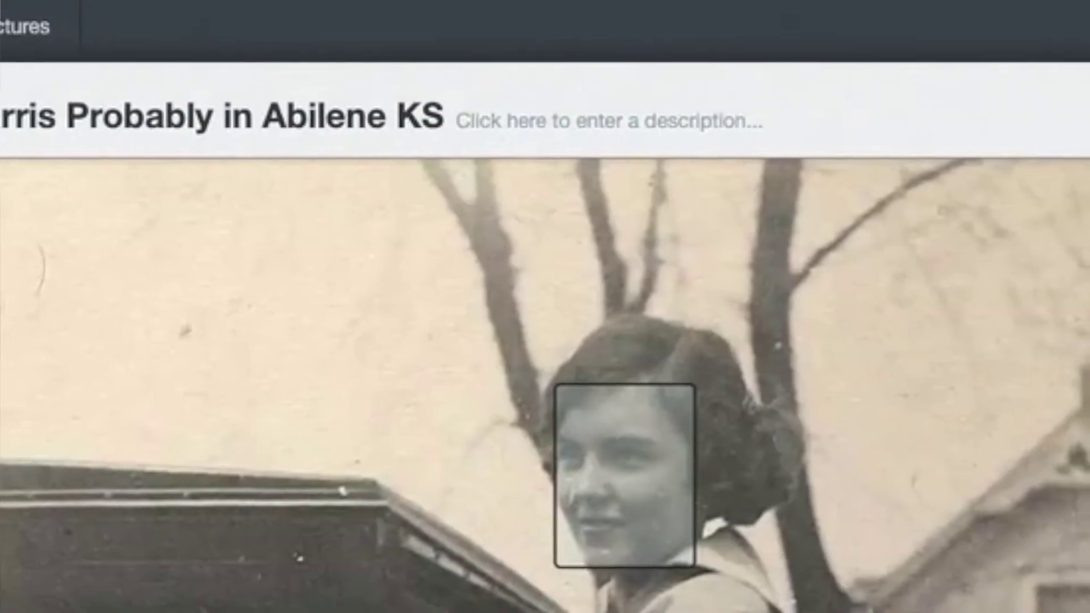
{"action": "left_click", "coordinate": [463, 128]}
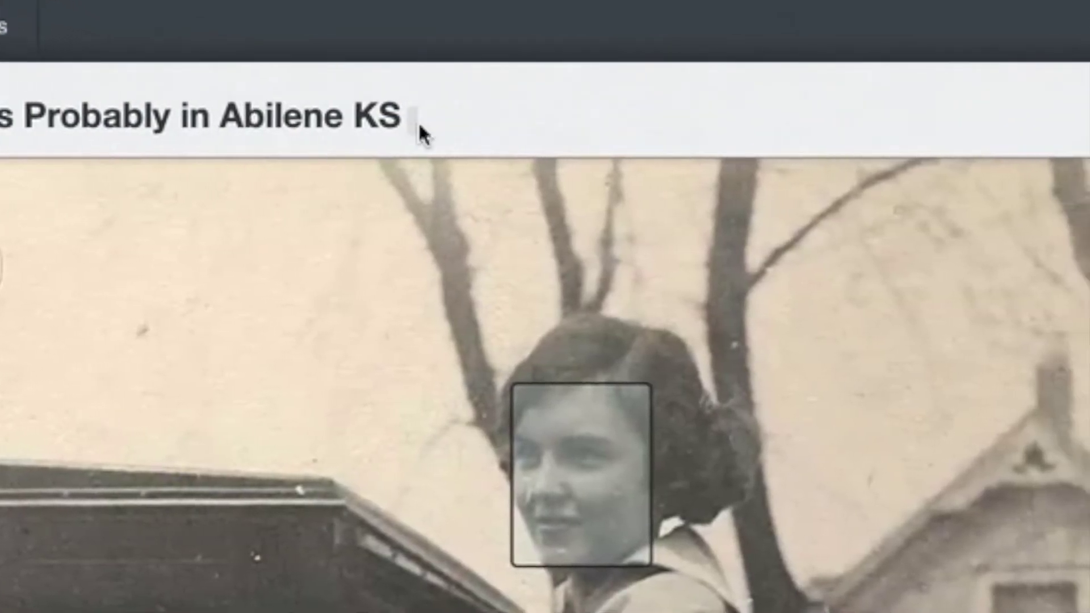
{"action": "type", "text": "I'm not"}
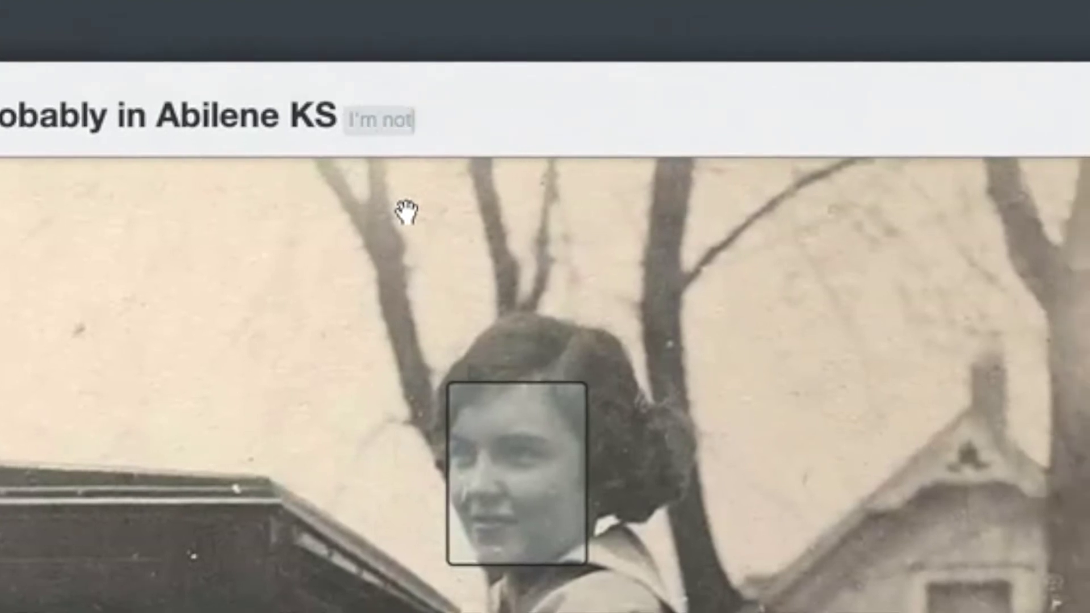
{"action": "type", "text": " sure about the particulars, but"}
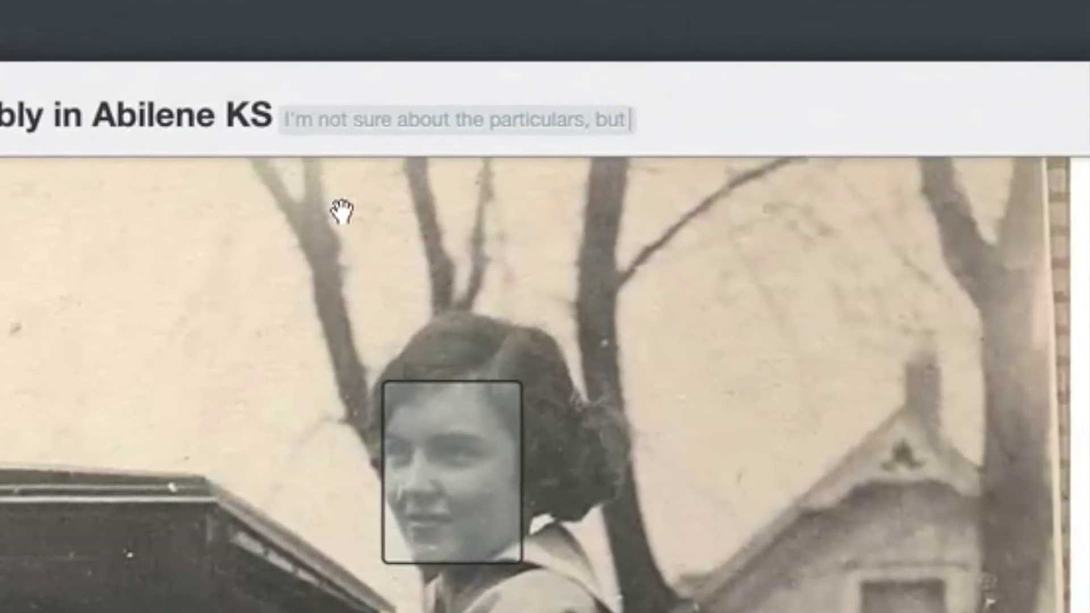
{"action": "type", "text": " compare to this other shot, als"}
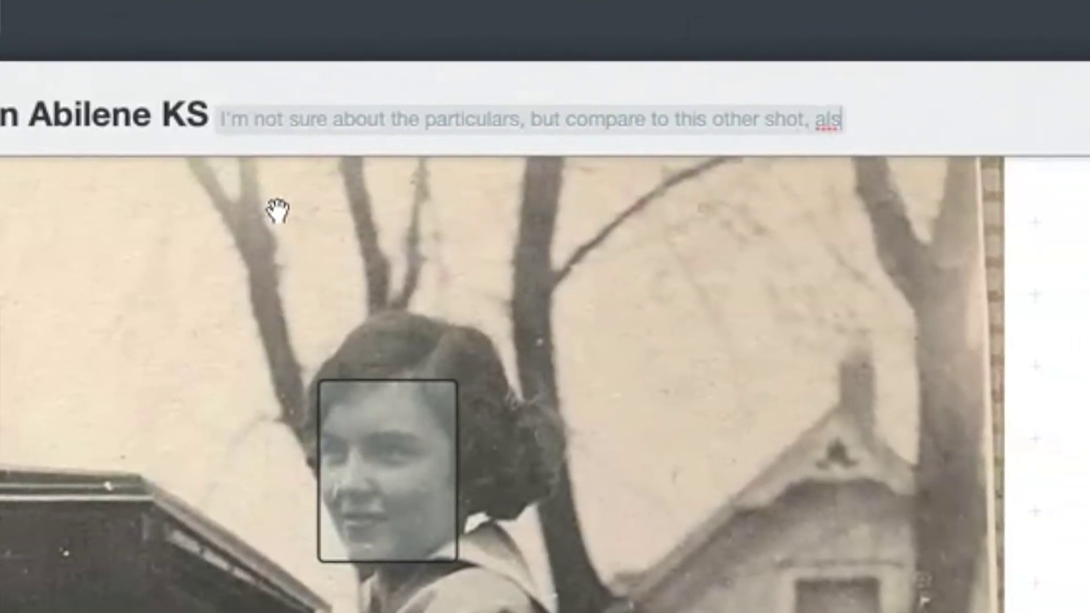
{"action": "type", "text": "o Abilene:"}
{"action": "key", "text": "ctrl+v"}
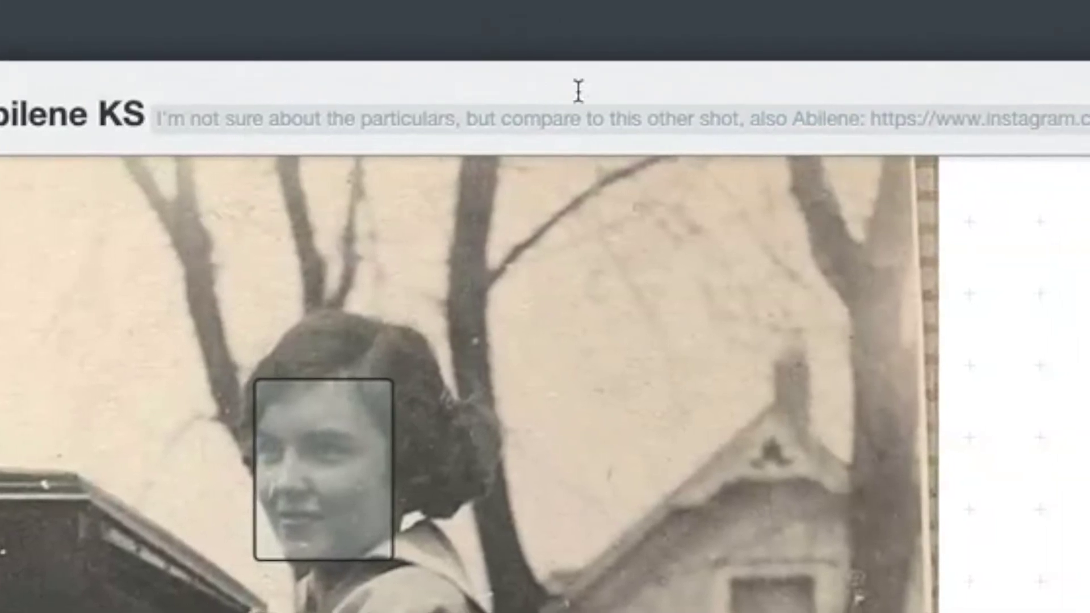
{"action": "left_click_drag", "start_coordinate": [1005, 118], "coordinate": [887, 163]}
{"action": "key", "text": "BackSpace"}
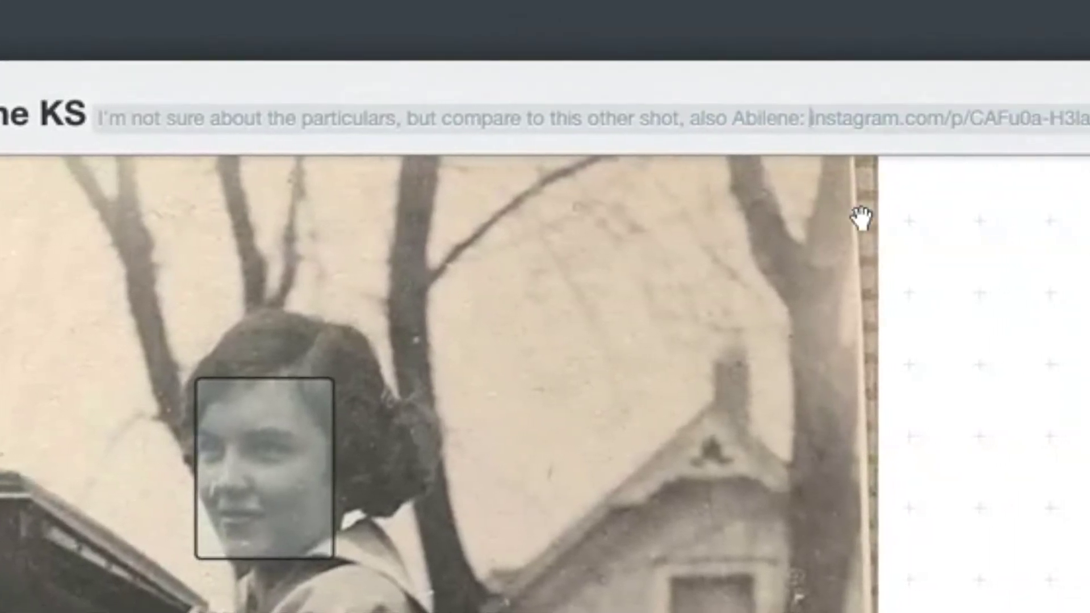
{"action": "left_click", "coordinate": [822, 139]}
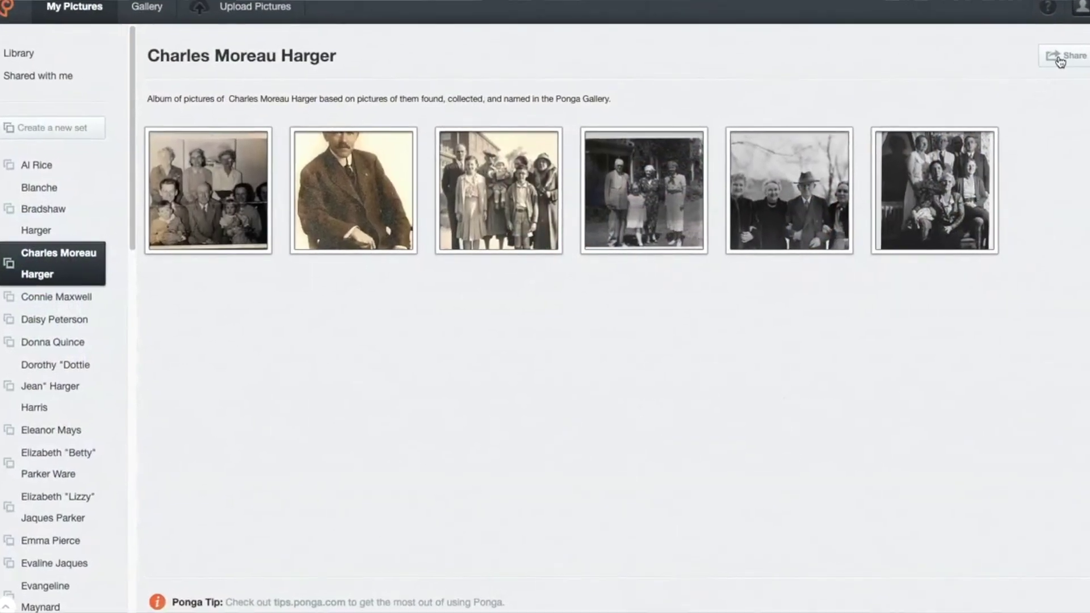
Change the existing guest's album permission to Can edit.
{"action": "left_click", "coordinate": [1060, 59]}
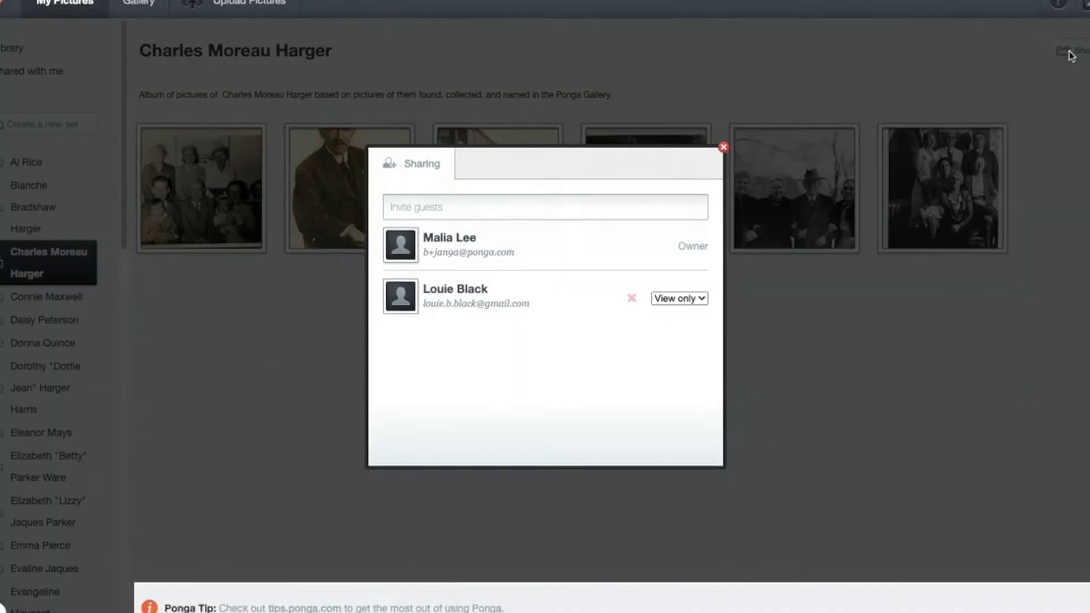
{"action": "left_click", "coordinate": [710, 297]}
{"action": "left_click", "coordinate": [709, 318]}
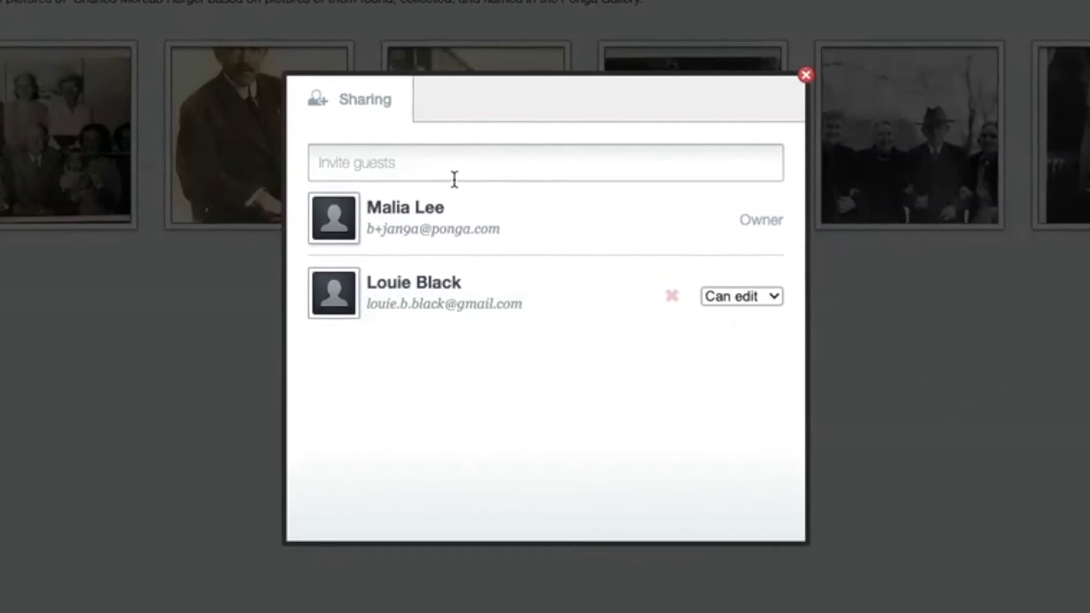
Invite a new guest by e-mail as an editor, adding a short personal message.
{"action": "left_click", "coordinate": [452, 169]}
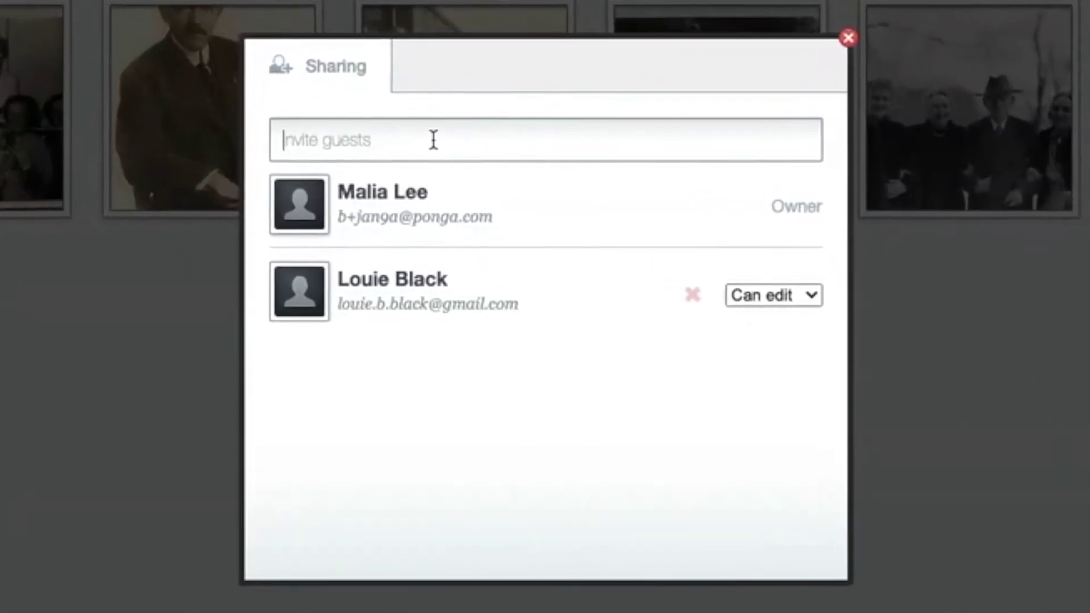
{"action": "key", "text": "ctrl+v"}
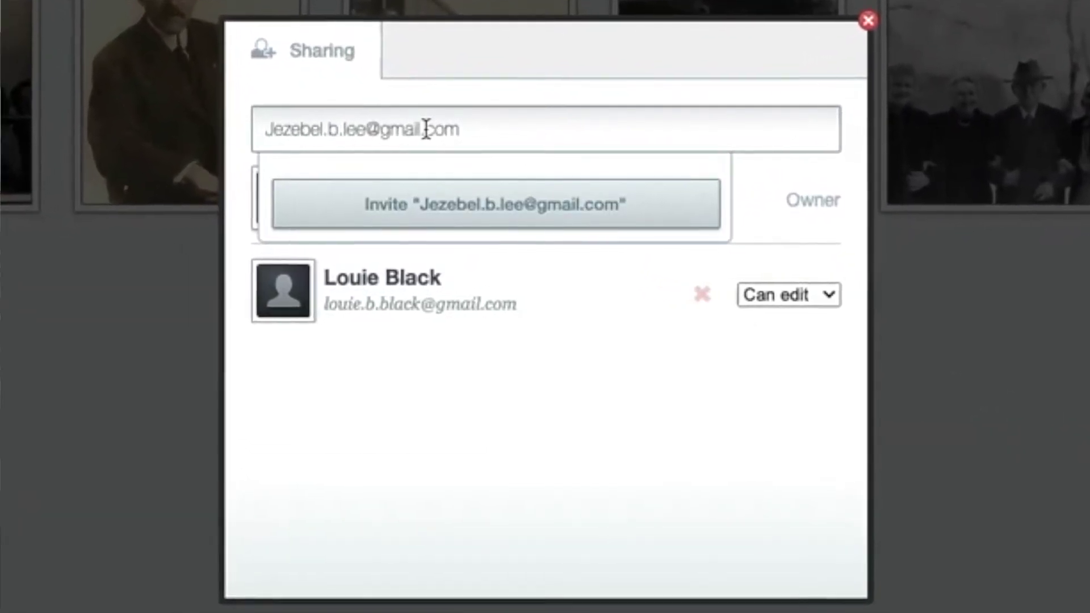
{"action": "left_click", "coordinate": [511, 219]}
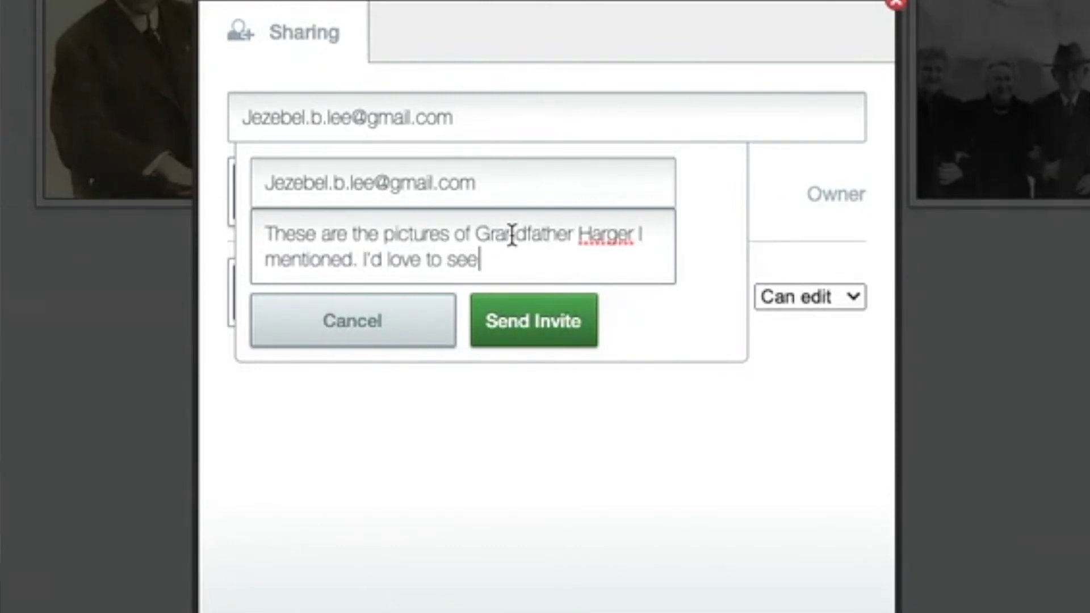
{"action": "type", "text": "of them"}
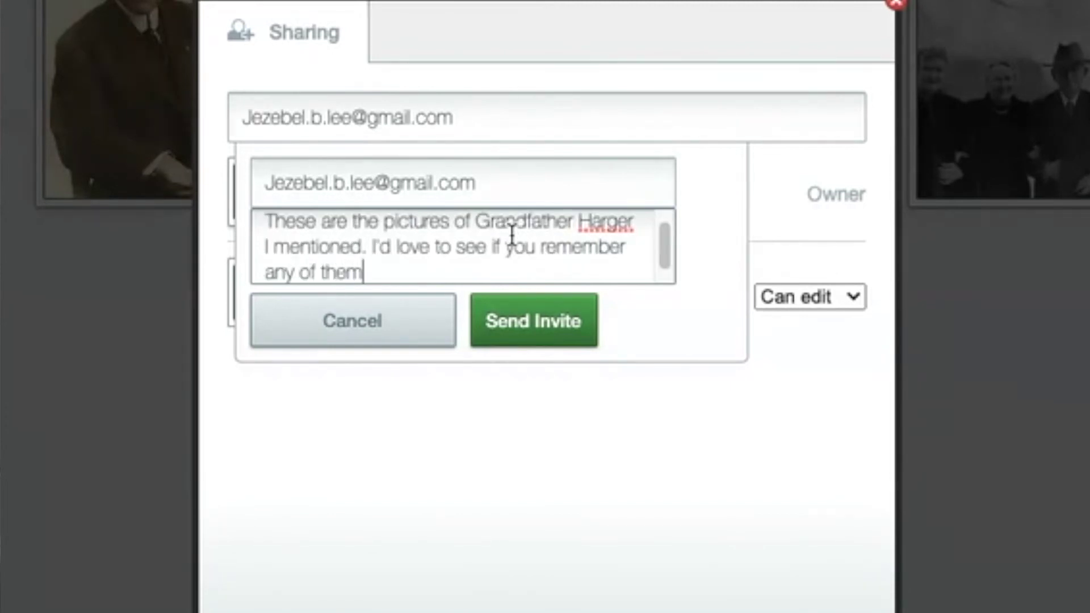
{"action": "left_click", "coordinate": [555, 324]}
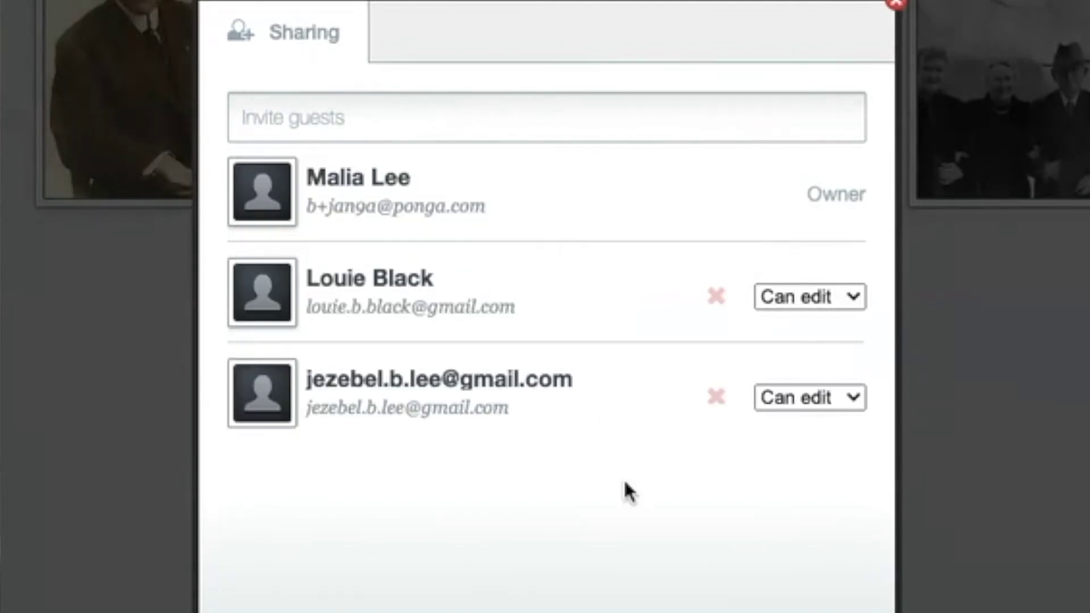